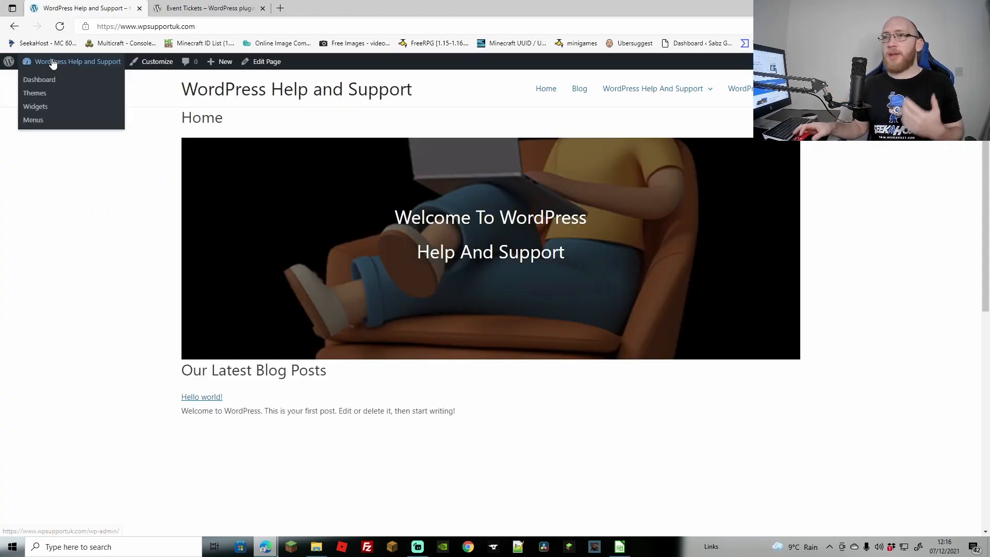
# Step: Open the site customizer and go to the global typography settings
pyautogui.click(142, 63)
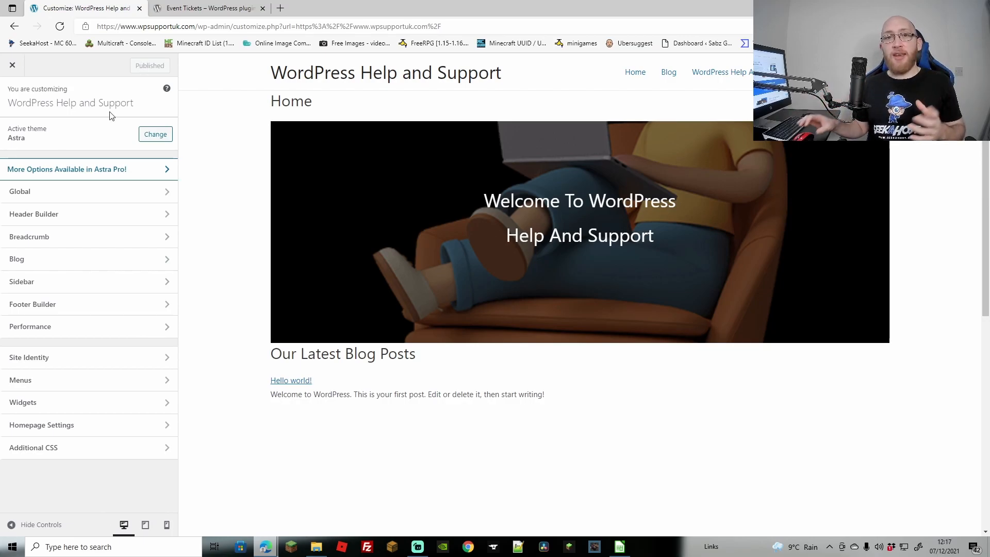
pyautogui.click(49, 201)
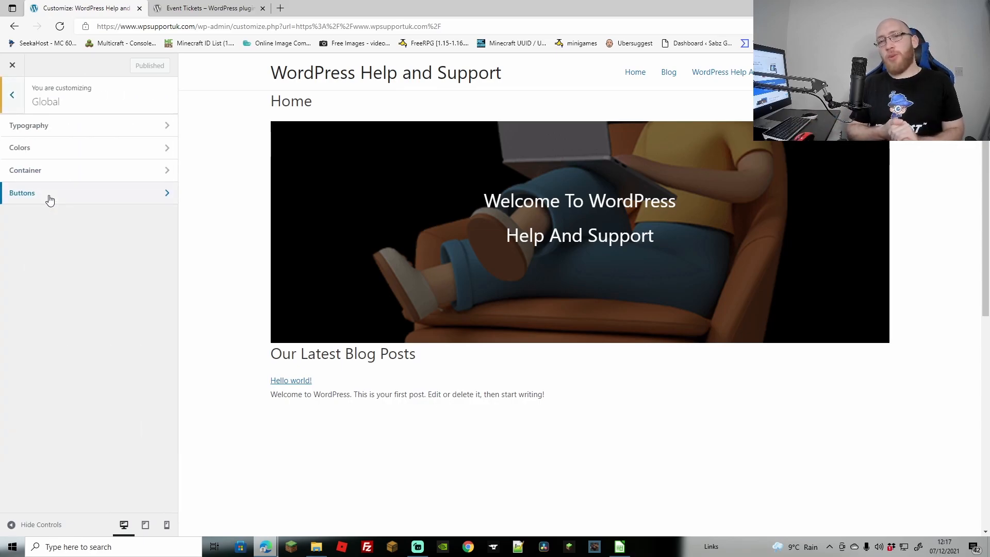
pyautogui.click(39, 125)
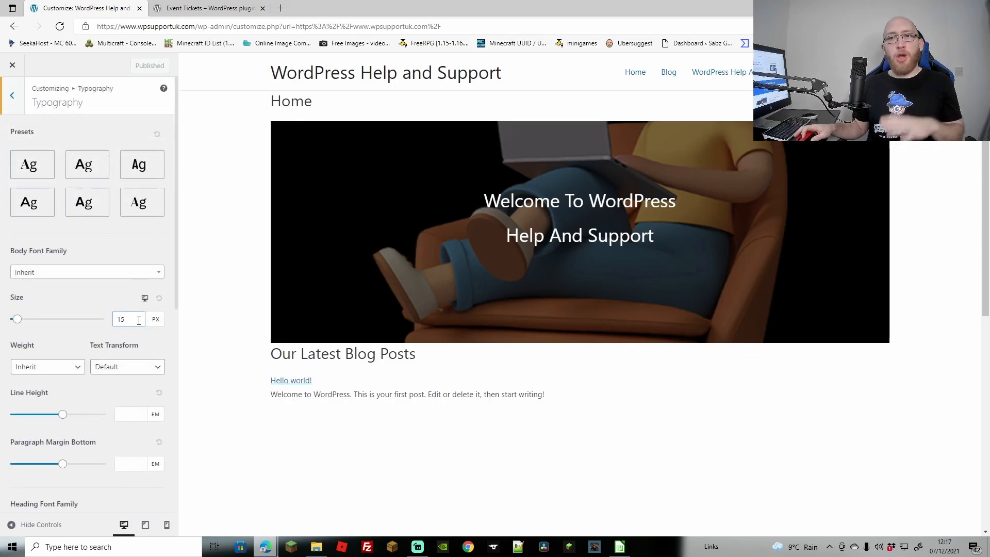
# Step: Examine the body font family and text transform choices and the global button settings without changing anything
pyautogui.moveTo(177, 224); pyautogui.dragTo(165, 207)
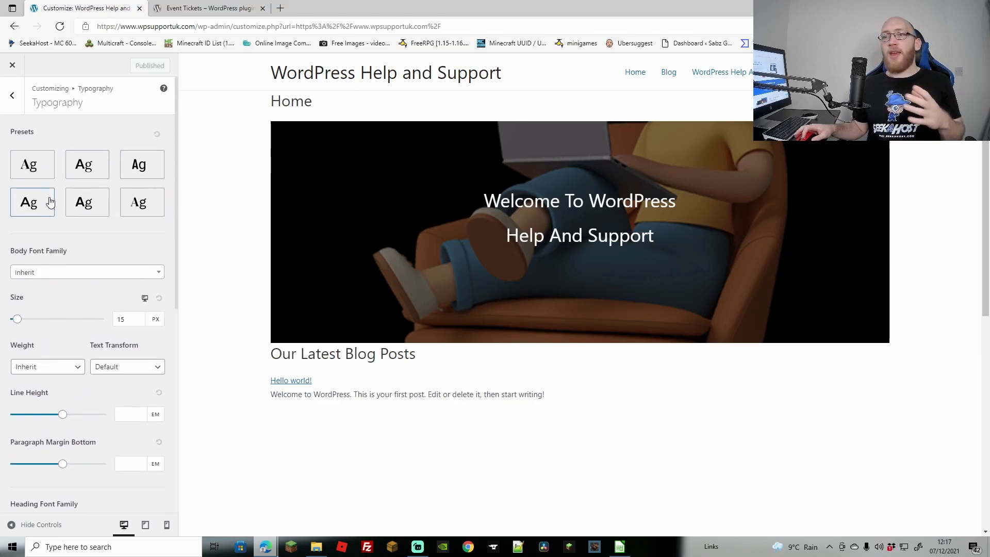
pyautogui.click(74, 273)
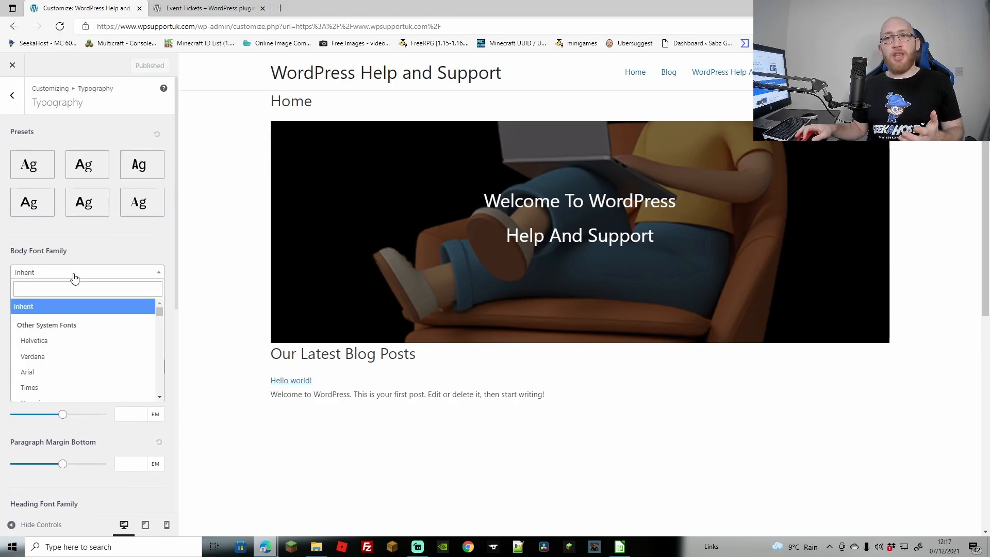
pyautogui.click(96, 270)
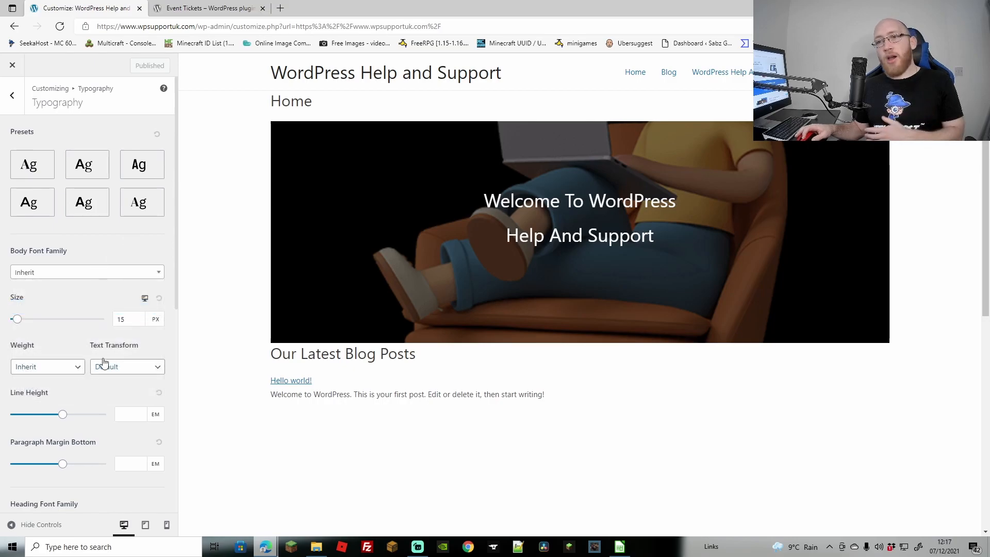
pyautogui.click(130, 369)
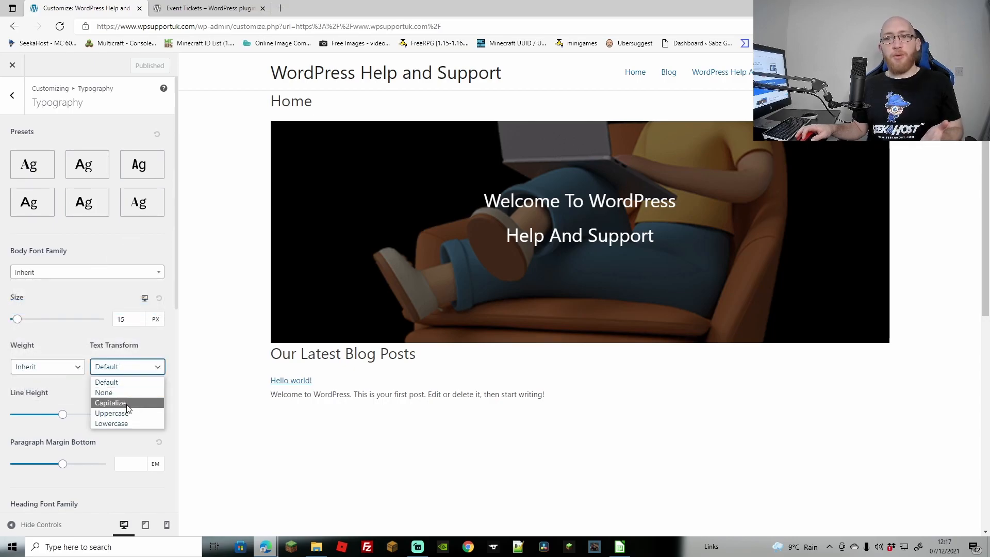
pyautogui.scroll(-3, 168, 355)
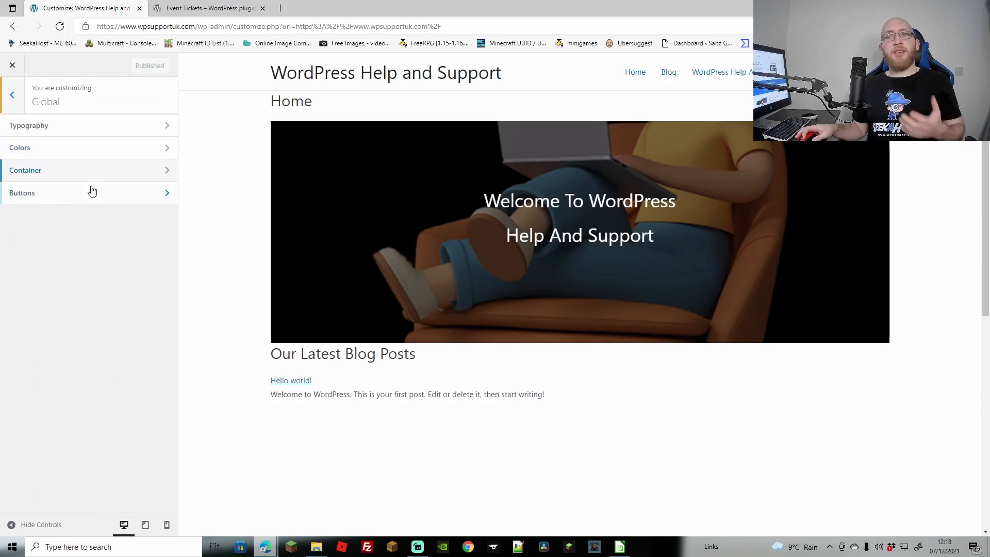
pyautogui.click(138, 198)
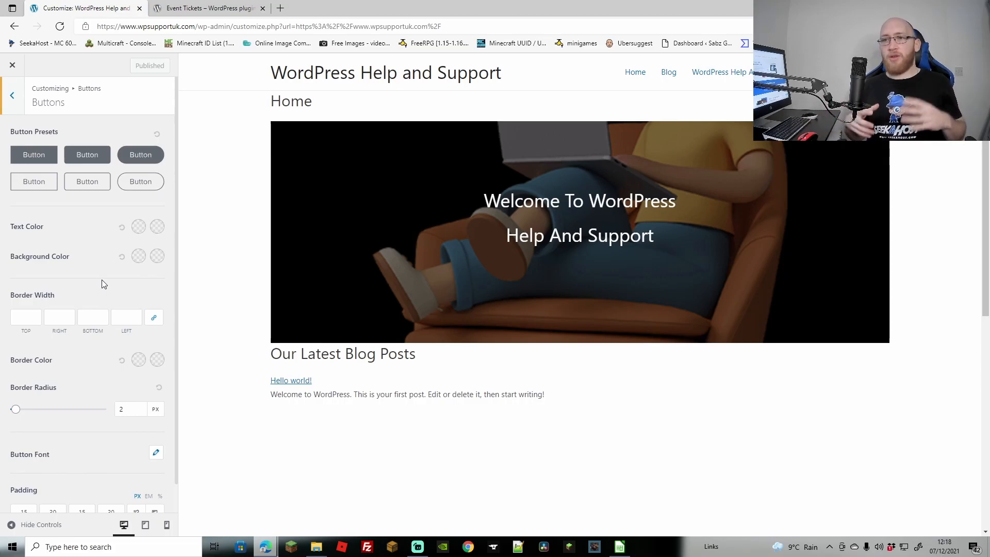
pyautogui.press('Escape')
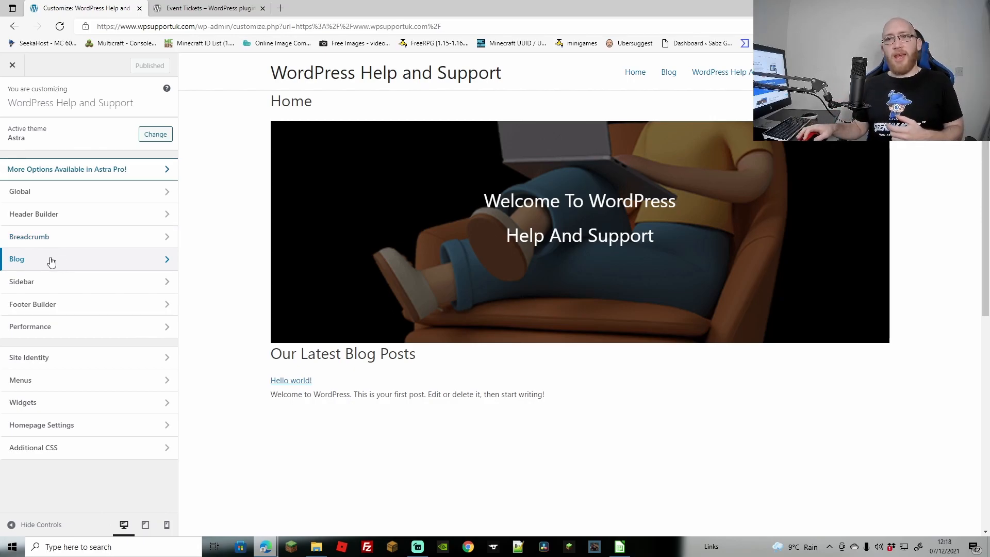
# Step: Open the sidebar settings and show the Blog page in the preview
pyautogui.click(41, 282)
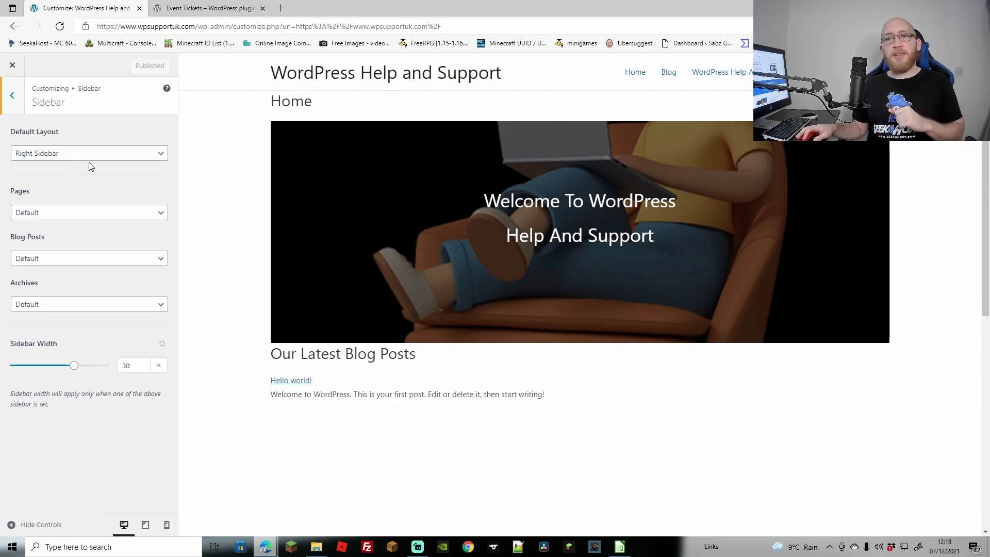
pyautogui.click(667, 70)
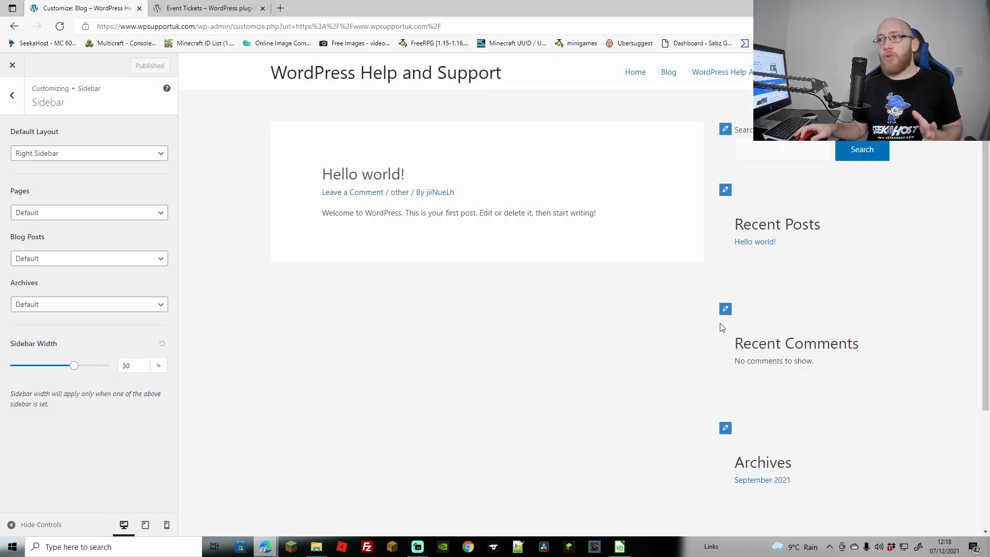
# Step: Review the sidebar layout choices available for pages, blog posts and archives, leaving each at Default
pyautogui.click(89, 216)
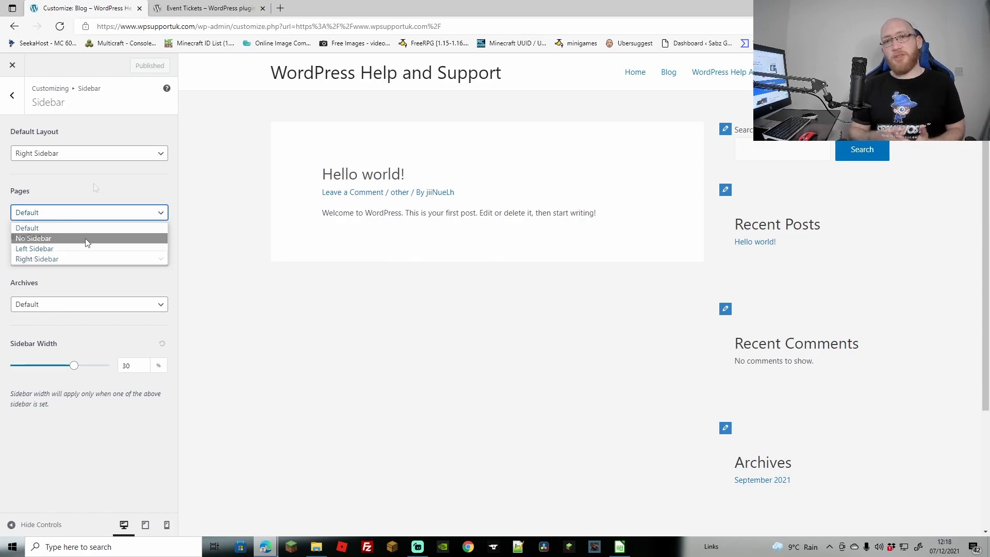
pyautogui.click(115, 212)
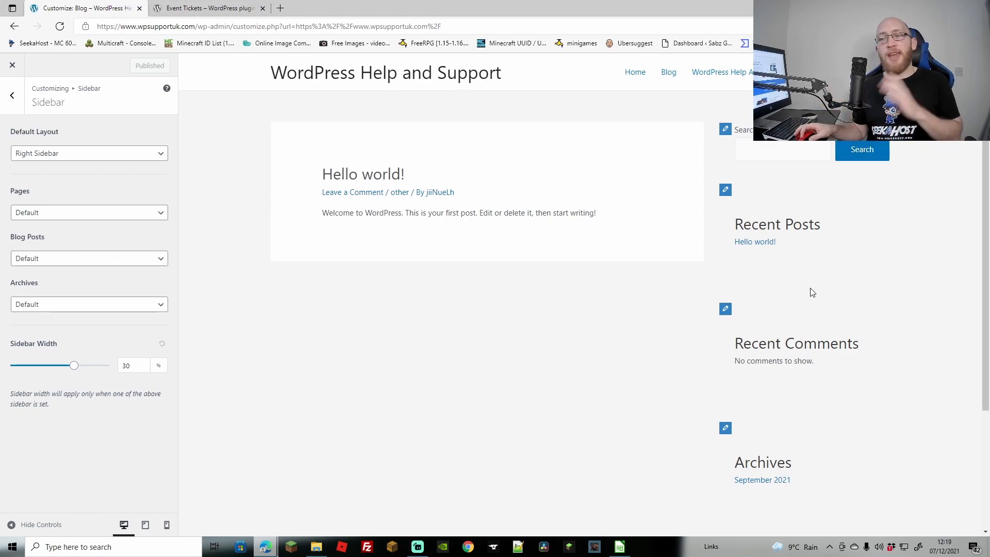
pyautogui.click(140, 259)
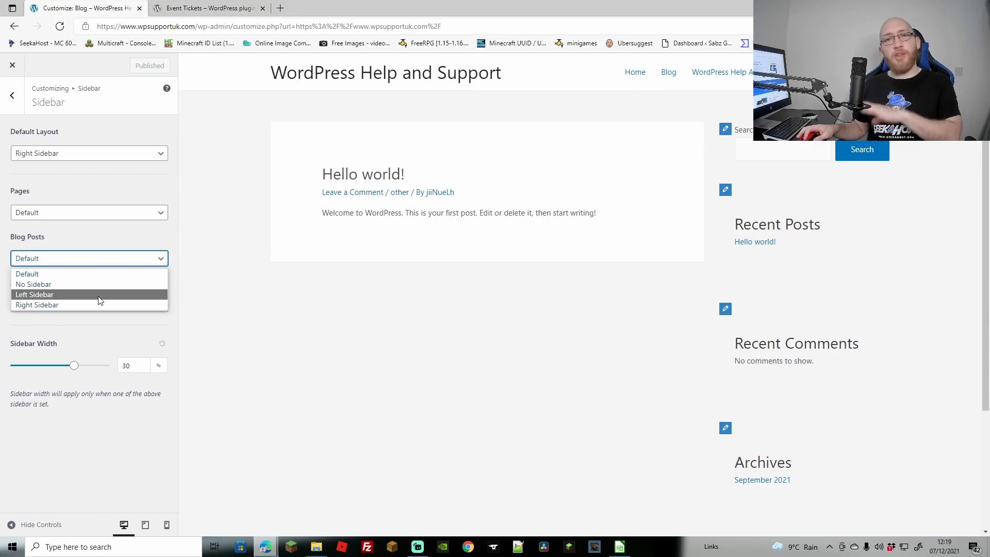
pyautogui.click(101, 240)
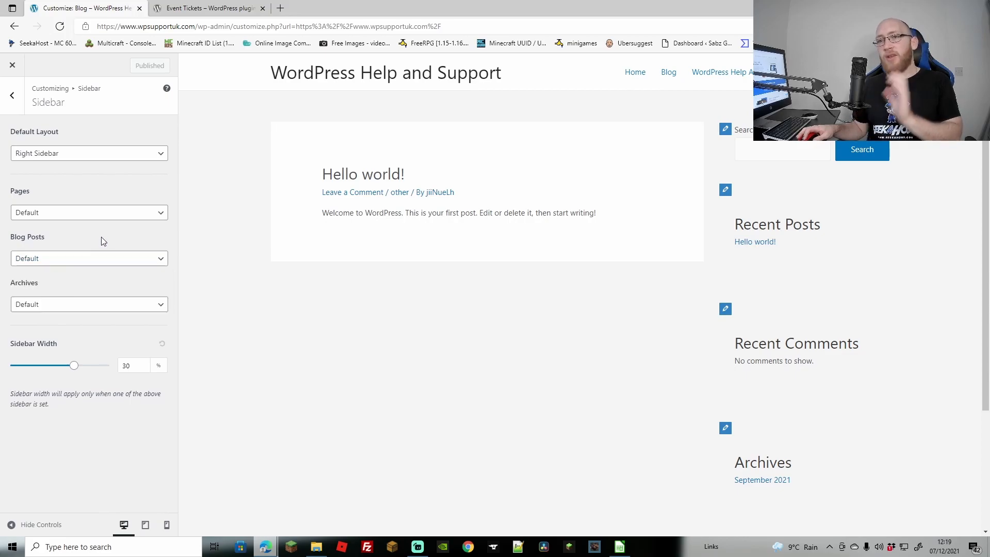
pyautogui.click(113, 302)
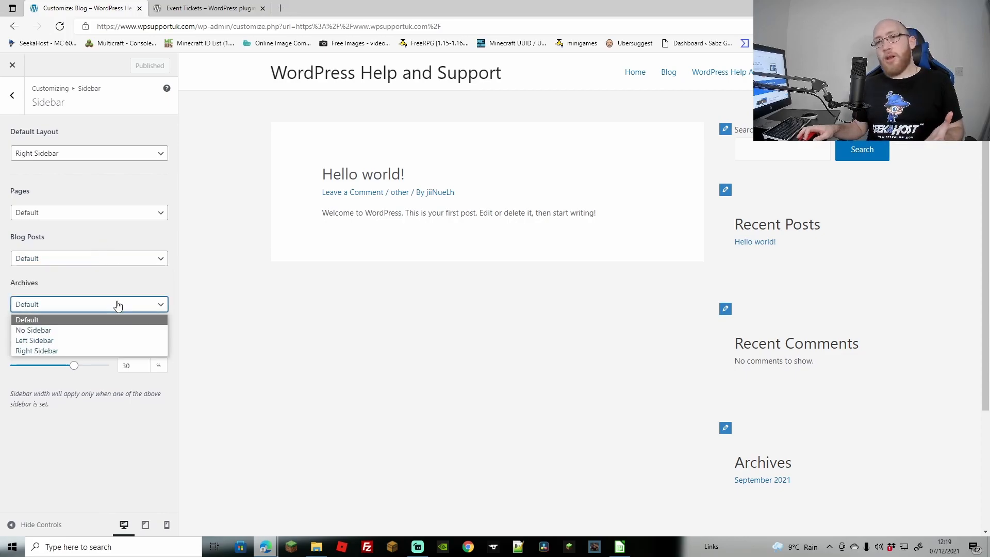
pyautogui.click(78, 295)
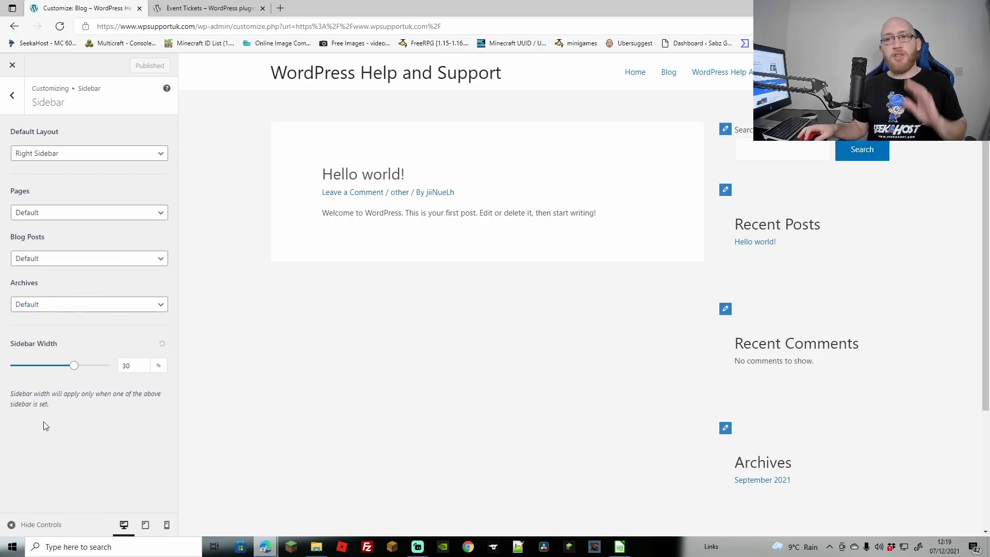
# Step: Set the sidebar width to 25% and return to the main customizer options
pyautogui.moveTo(74, 365); pyautogui.dragTo(62, 388)
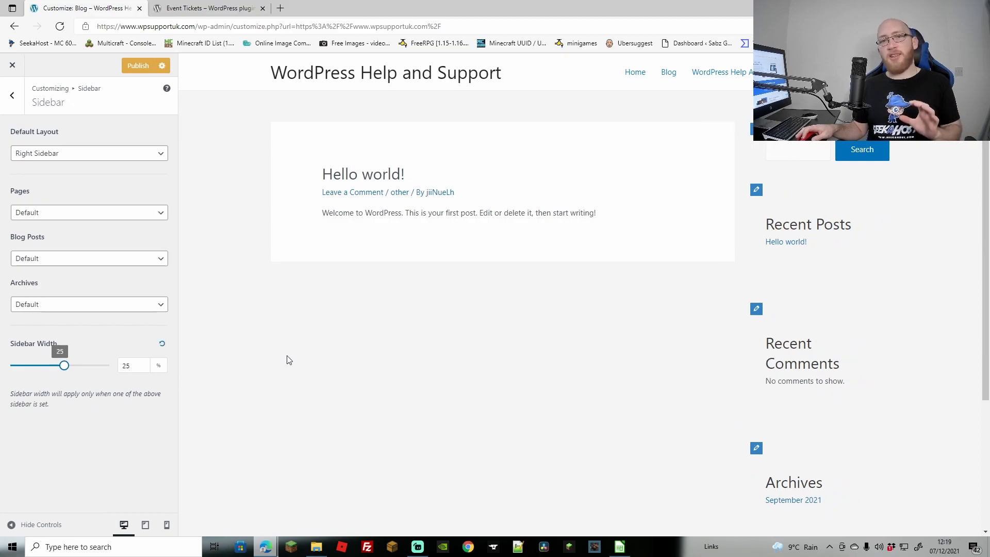
pyautogui.press('Escape')
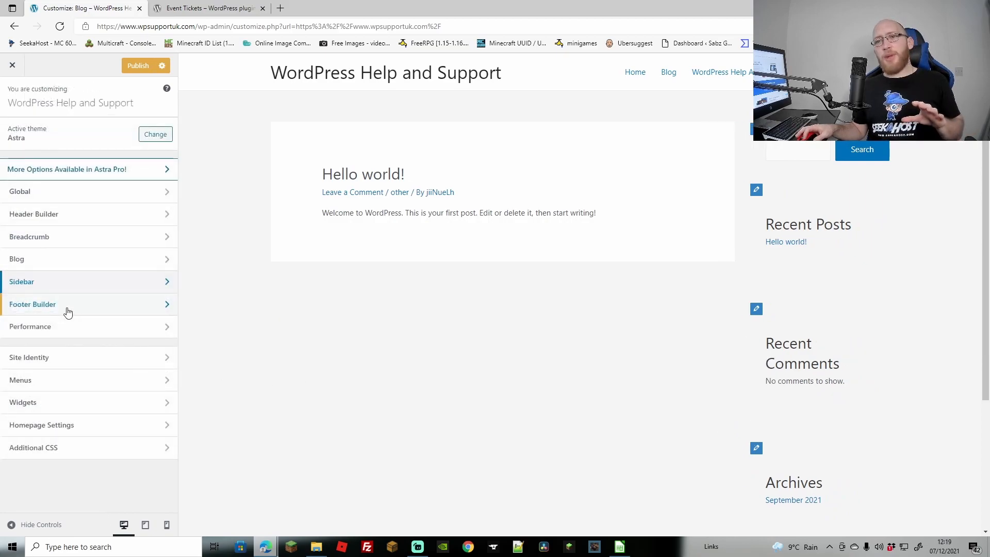
# Step: Add a Button to the first area of the upper header row and Account to the middle header row's center, and publish
pyautogui.click(76, 222)
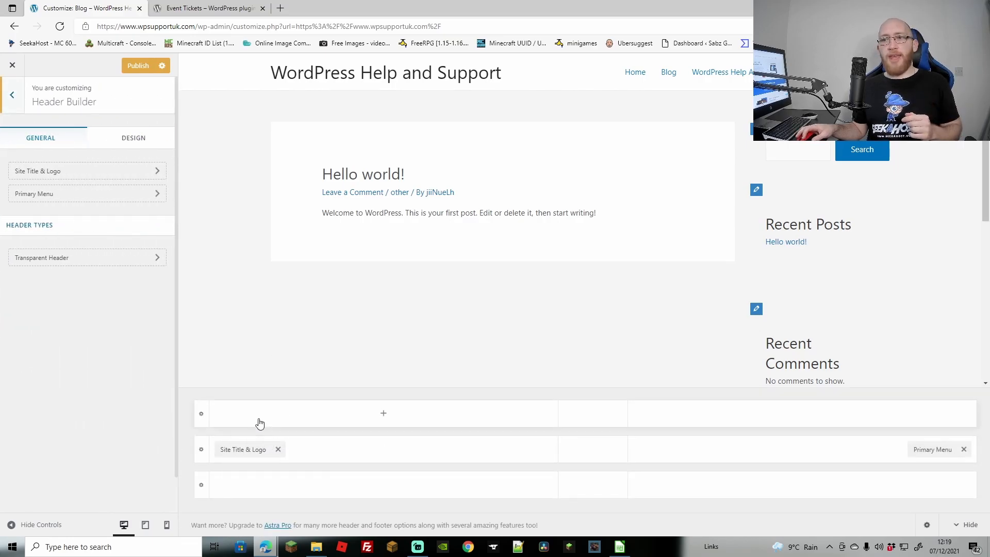
pyautogui.click(385, 417)
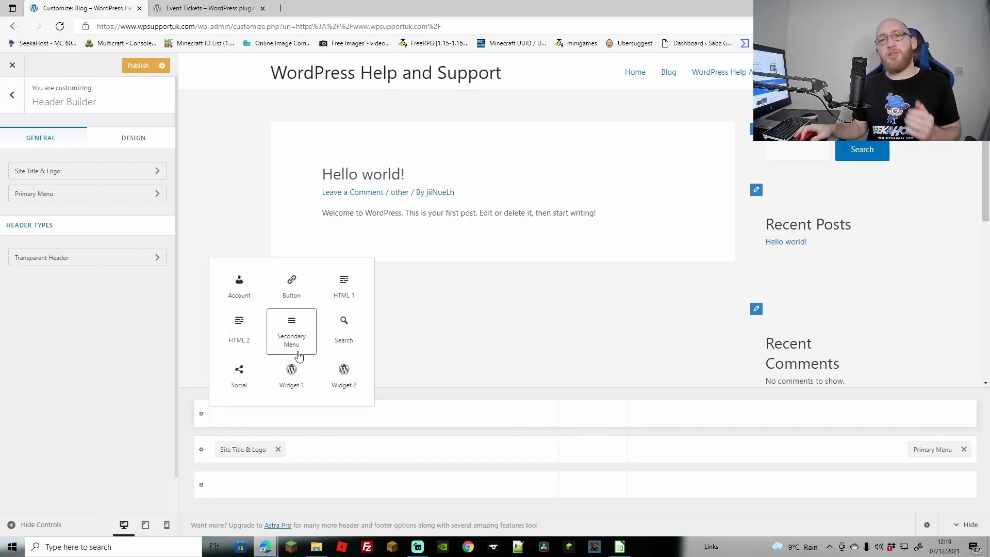
pyautogui.click(291, 286)
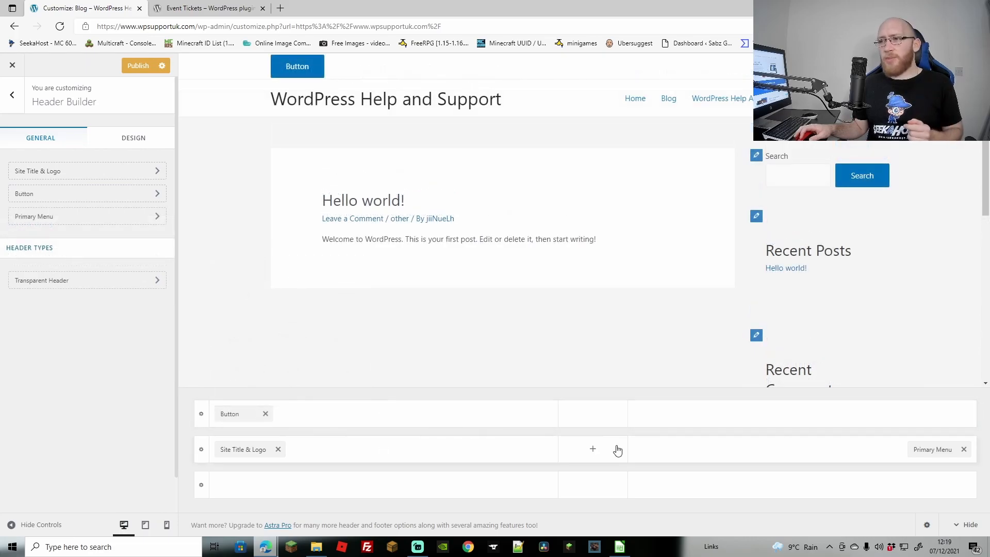
pyautogui.click(593, 449)
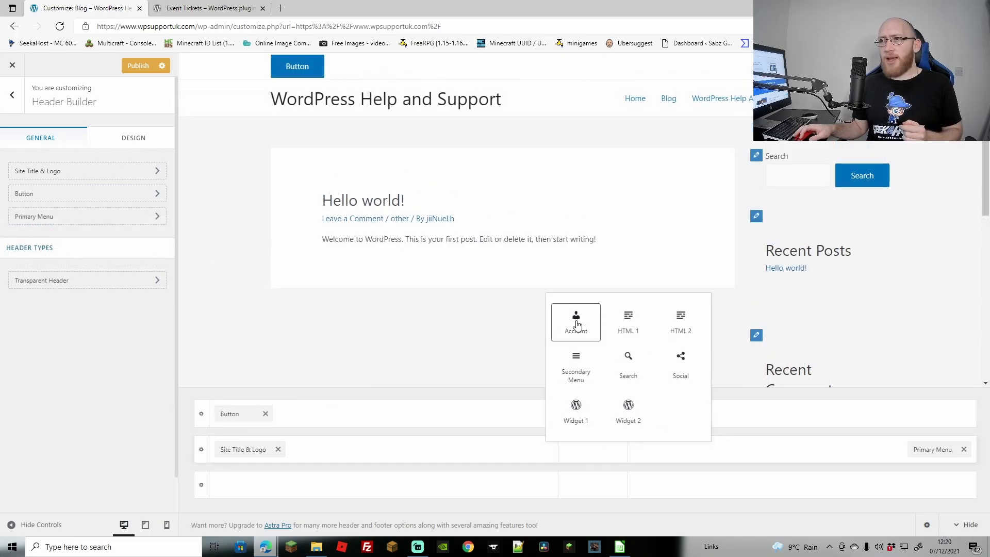
pyautogui.click(573, 322)
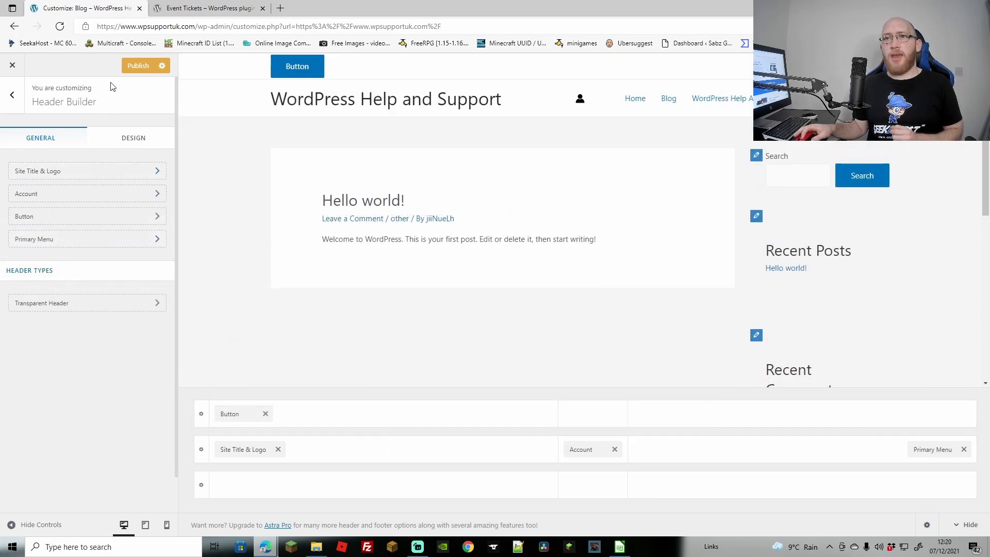
pyautogui.click(136, 65)
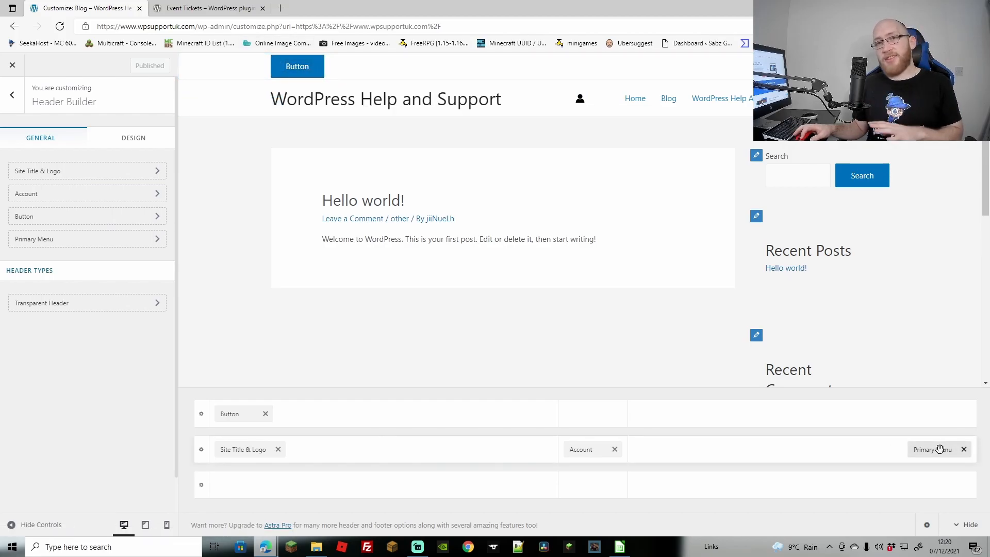
# Step: Remove the Button from the header and add Search to the lower header row's first area and Social to its center
pyautogui.click(265, 413)
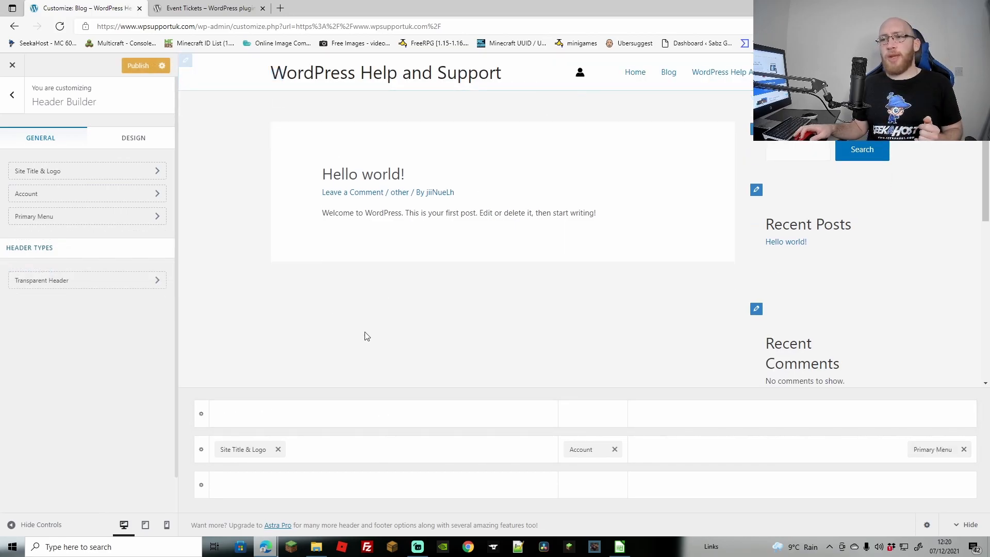
pyautogui.click(383, 484)
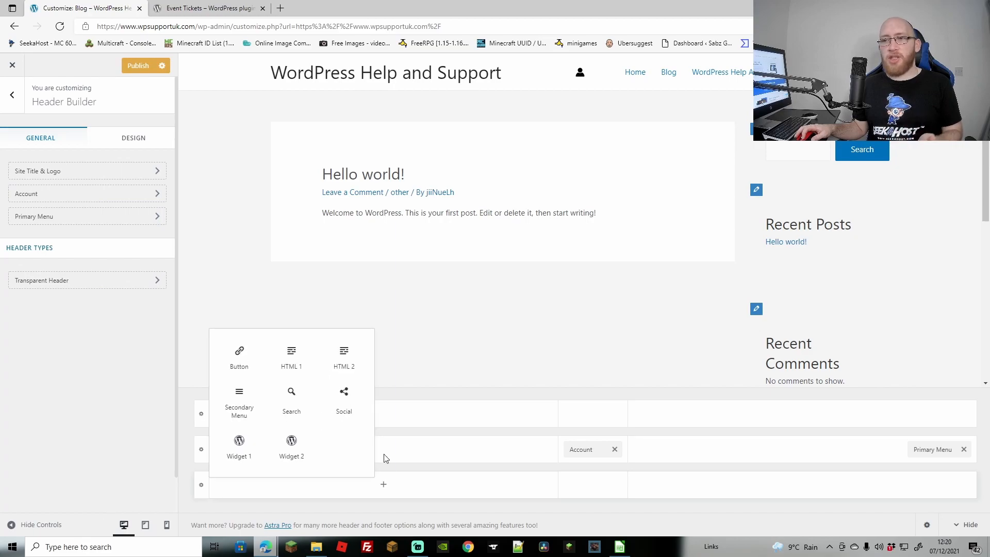
pyautogui.click(292, 408)
pyautogui.click(593, 484)
pyautogui.click(628, 402)
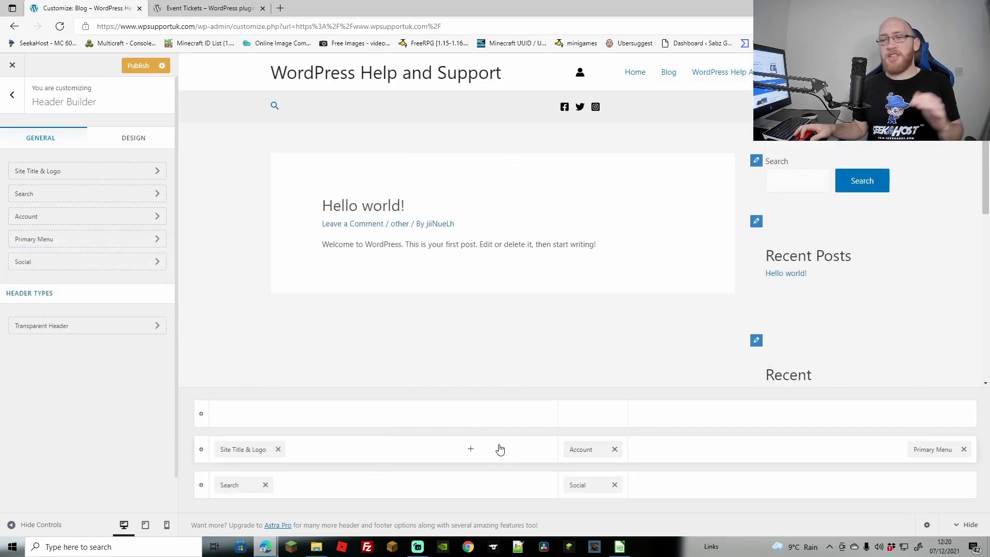
# Step: Add Social to the first column and Footer Menu to the second column of the upper footer row, and publish the changes
pyautogui.click(12, 95)
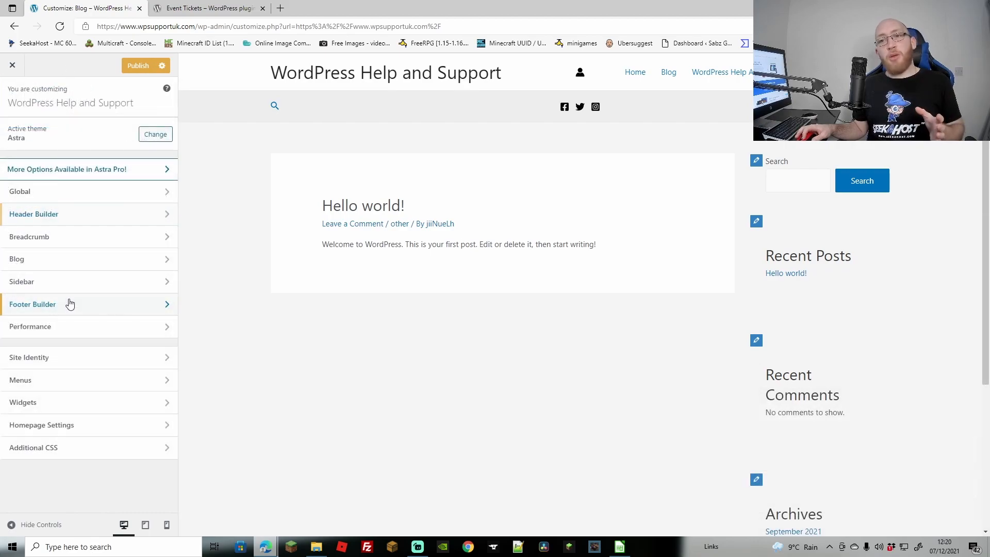
pyautogui.click(69, 305)
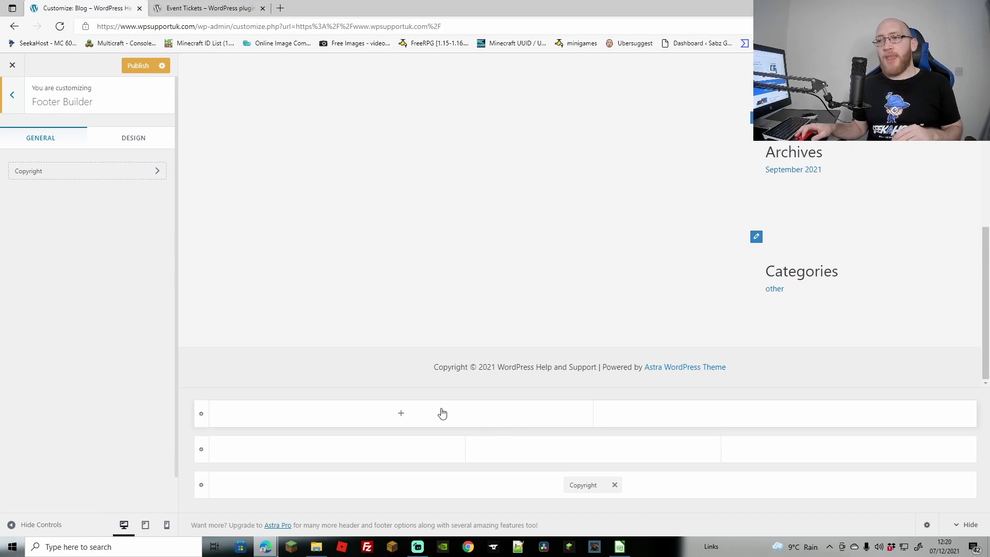
pyautogui.click(401, 414)
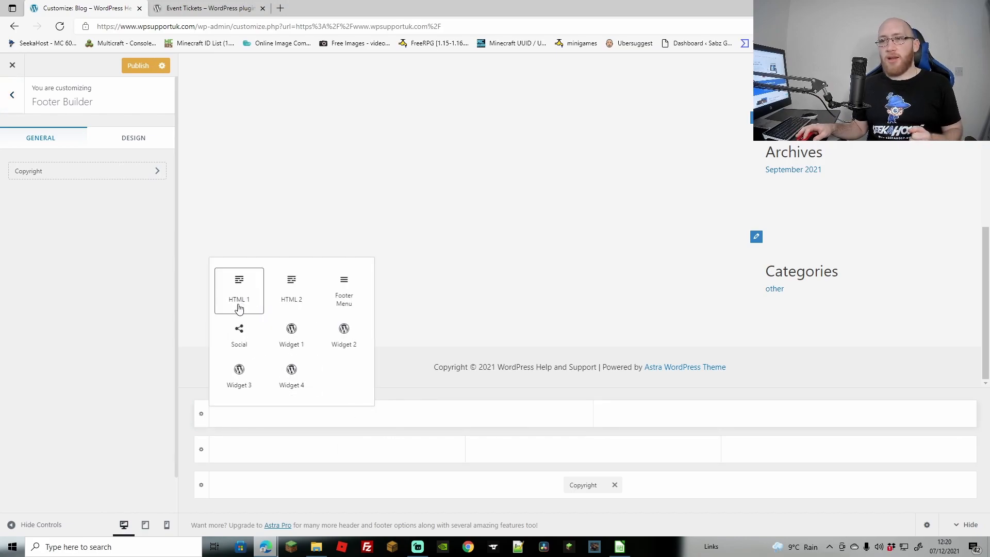
pyautogui.click(239, 332)
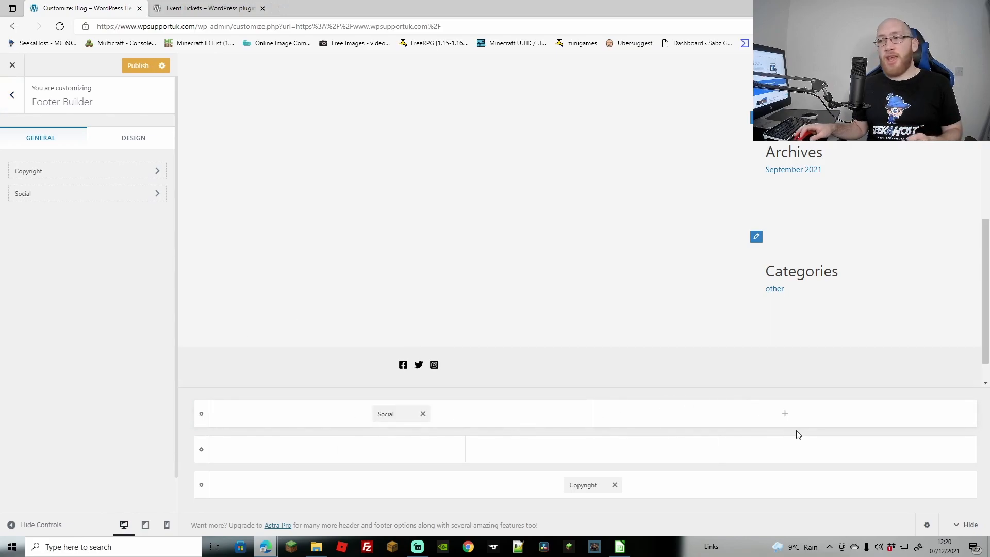
pyautogui.click(785, 413)
pyautogui.click(729, 301)
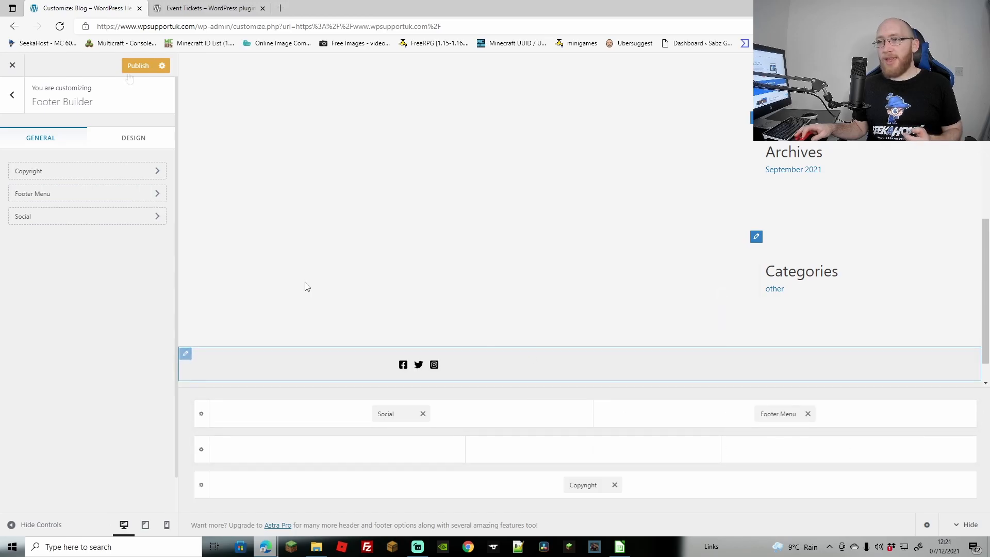
pyautogui.click(132, 71)
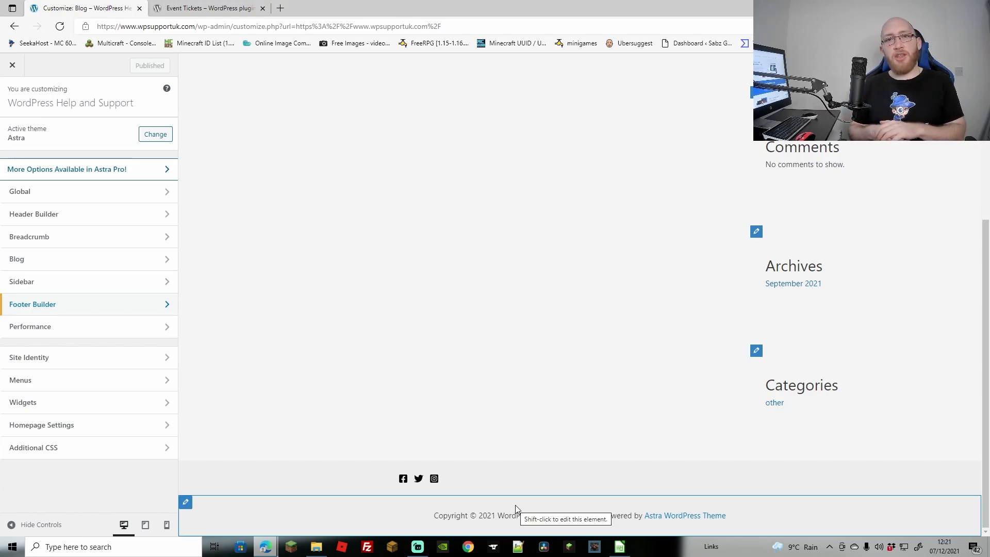
# Step: Add Widget 3 to the first column of the middle footer row and publish the changes
pyautogui.keyDown('shift'); pyautogui.click(515, 505); pyautogui.keyUp('shift')
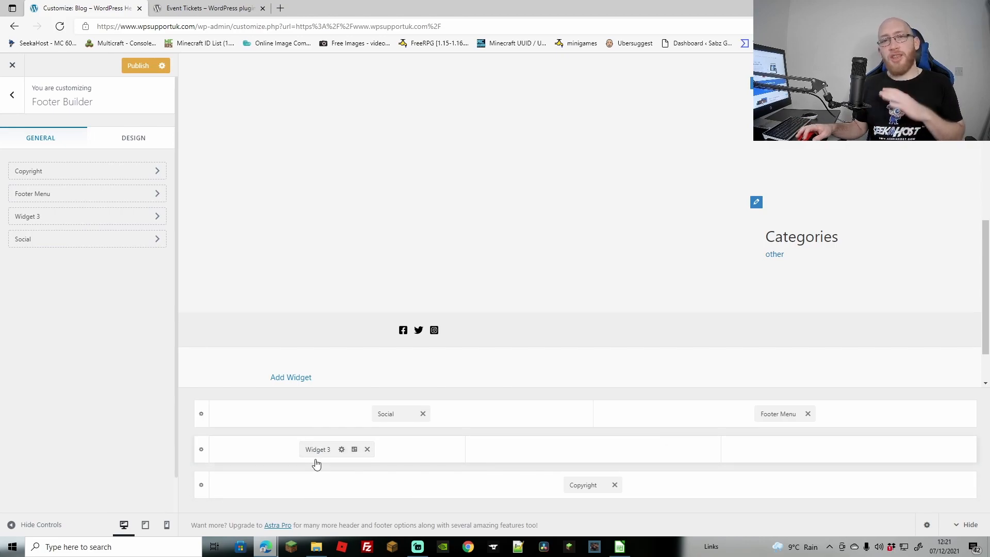
pyautogui.press('Escape')
pyautogui.click(132, 63)
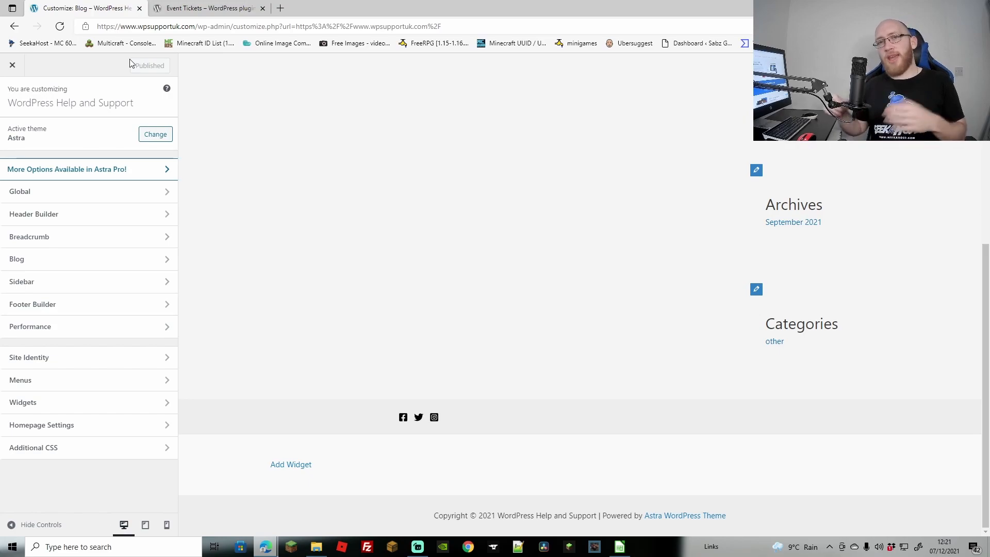
pyautogui.click(283, 466)
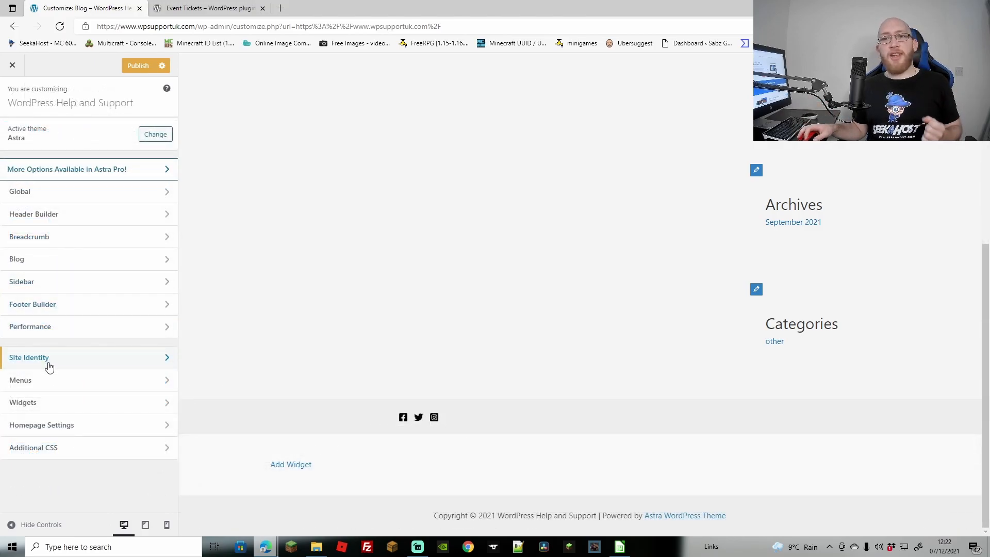
# Step: Set flyerdesign_17112021_234824.png, cropped to the woman's face and laptop, as the site logo and make it 178 px wide
pyautogui.click(49, 363)
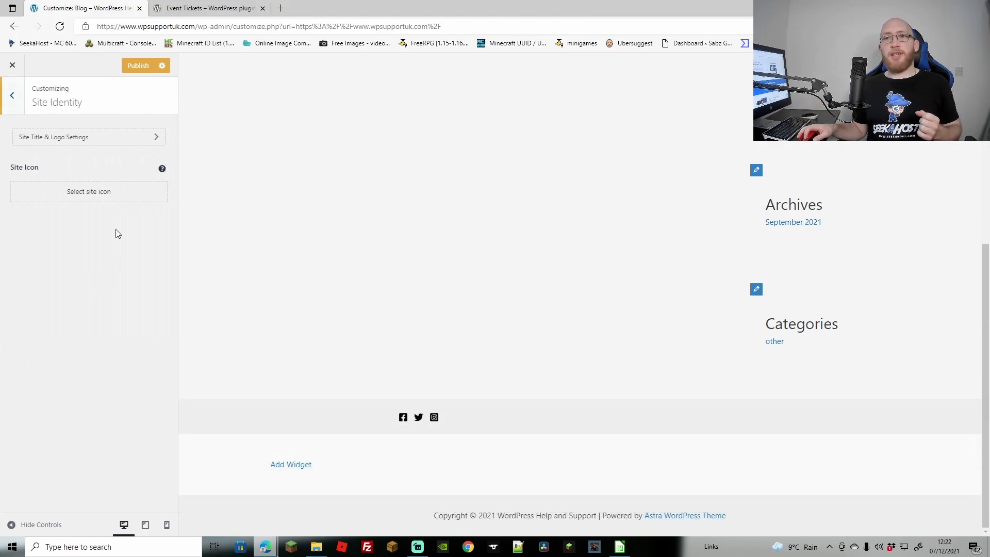
pyautogui.click(83, 138)
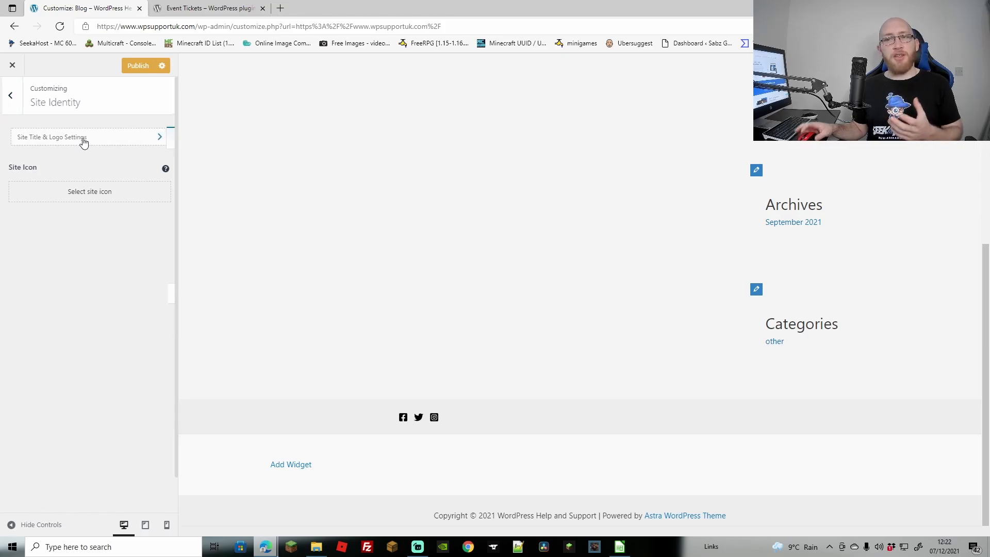
pyautogui.click(89, 184)
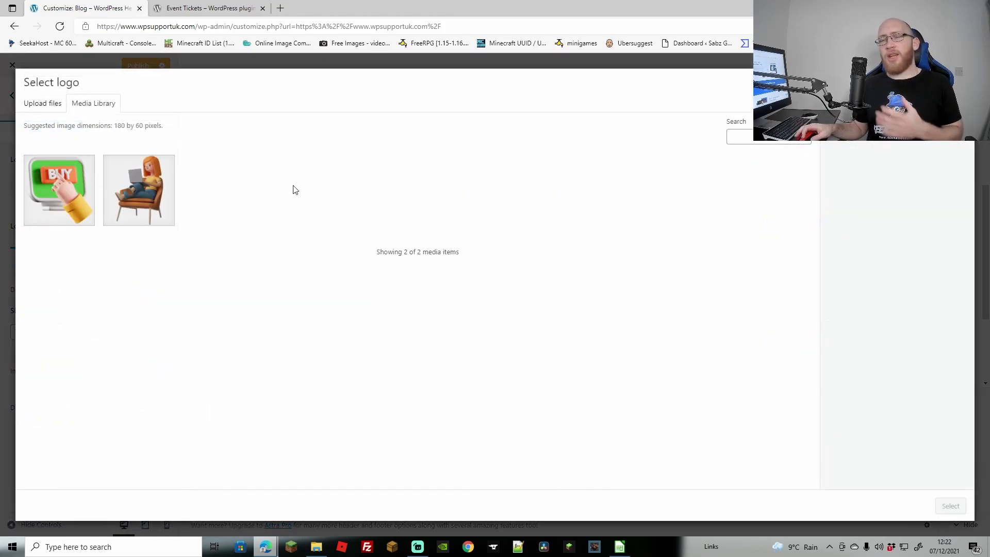
pyautogui.click(153, 192)
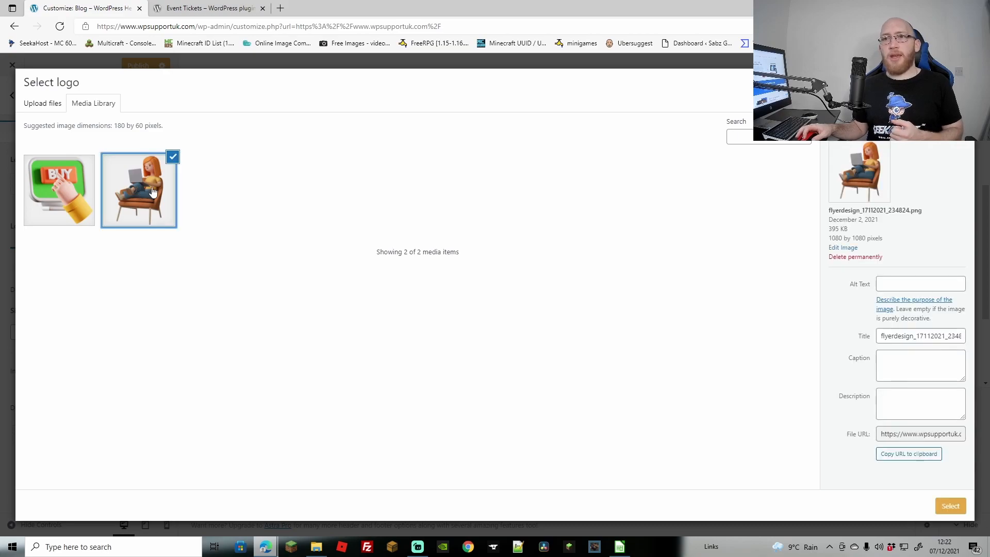
pyautogui.click(957, 513)
pyautogui.moveTo(461, 311); pyautogui.dragTo(464, 219)
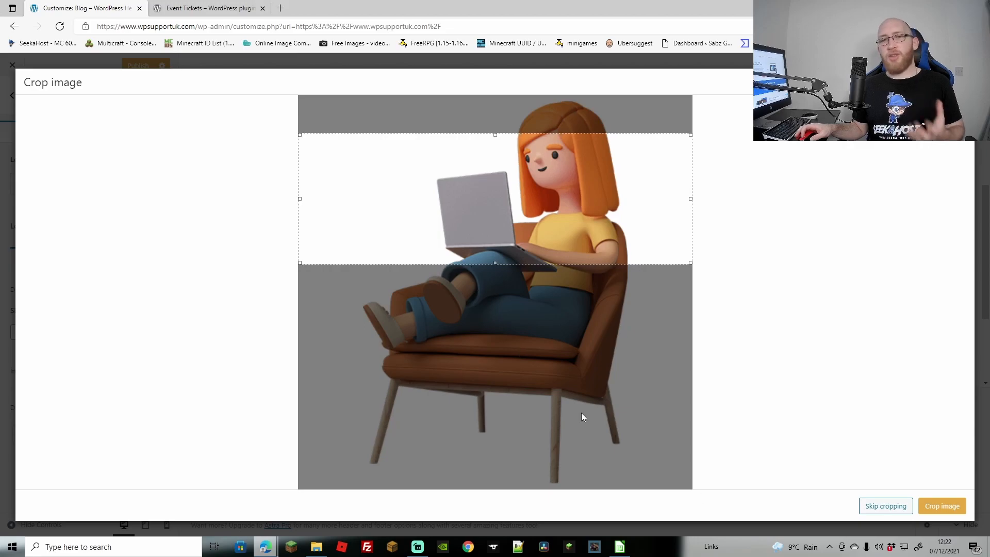
pyautogui.click(942, 506)
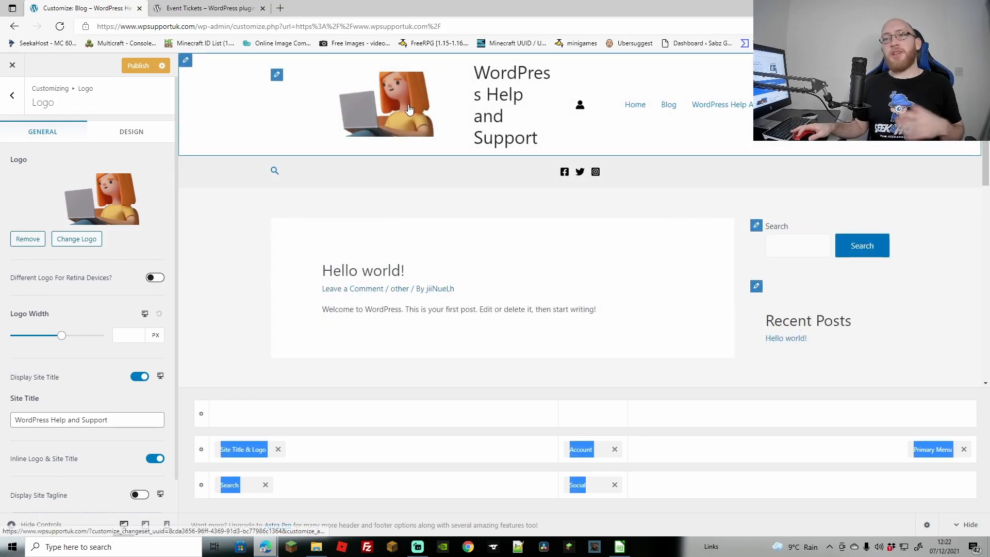
pyautogui.moveTo(62, 336); pyautogui.dragTo(43, 355)
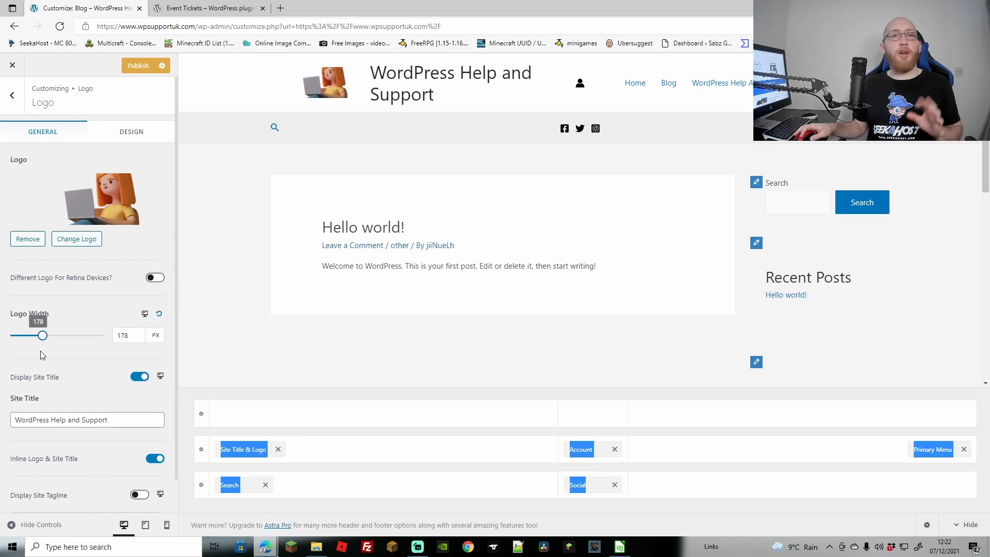
# Step: Set the uncropped flyerdesign_17112021_234824.png from the media library as the site icon and publish the changes
pyautogui.scroll(-1, 123, 371)
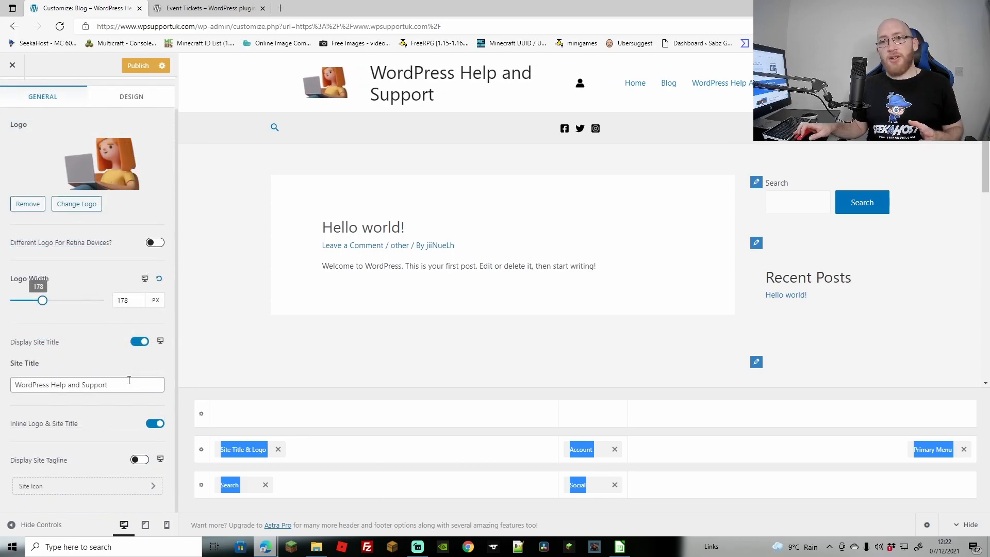
pyautogui.click(63, 487)
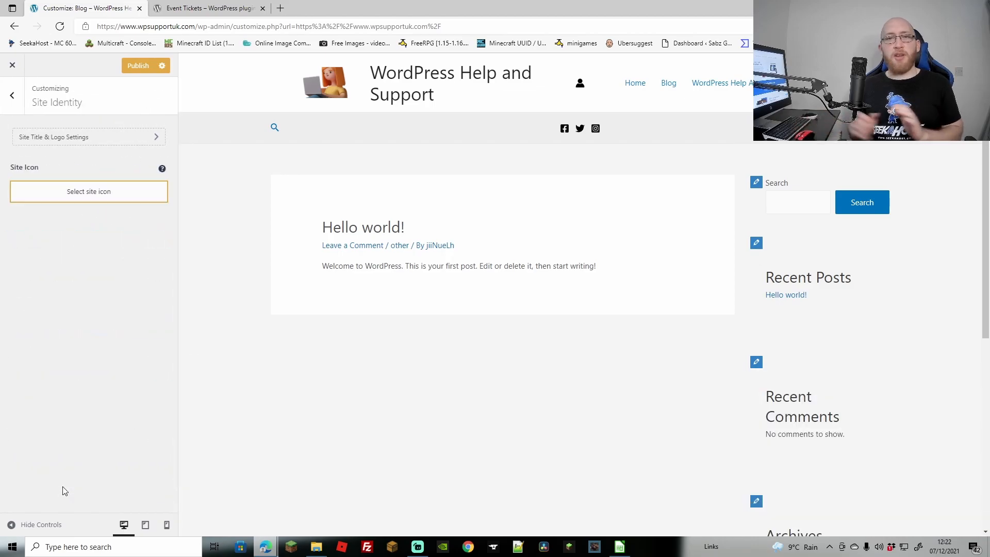
pyautogui.click(94, 201)
pyautogui.click(219, 193)
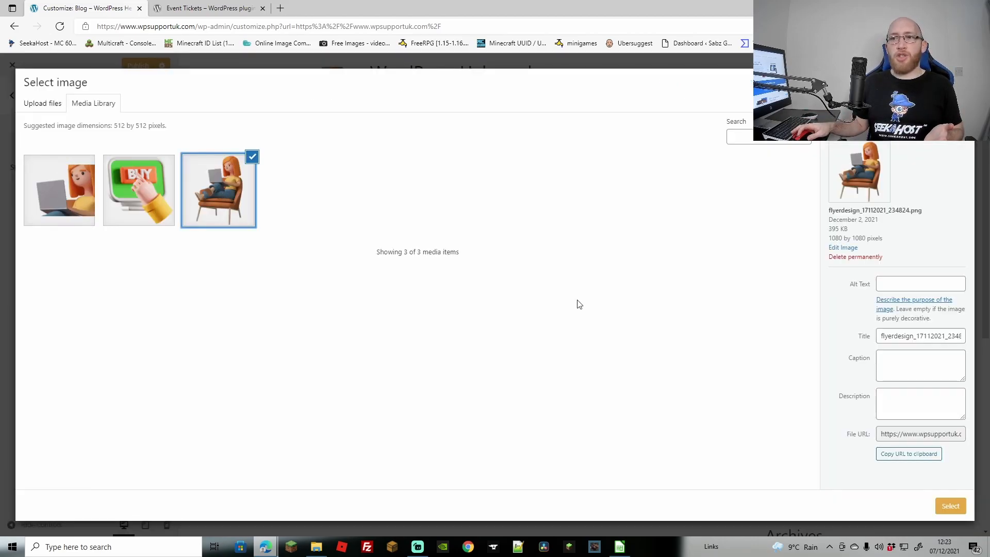
pyautogui.click(945, 507)
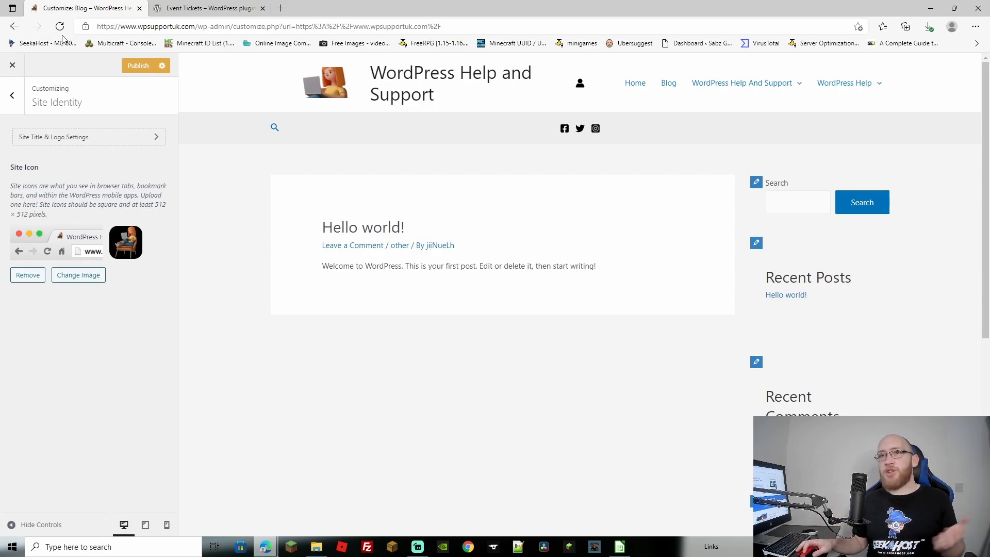
pyautogui.click(138, 66)
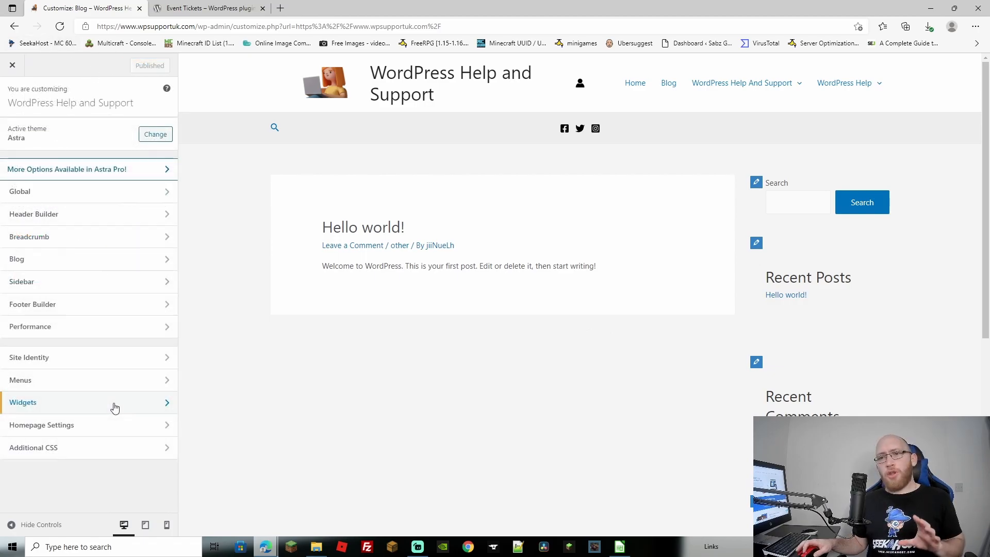
# Step: Examine the homepage settings and the pages selectable as the static homepage, and return to the main customizer options
pyautogui.click(115, 435)
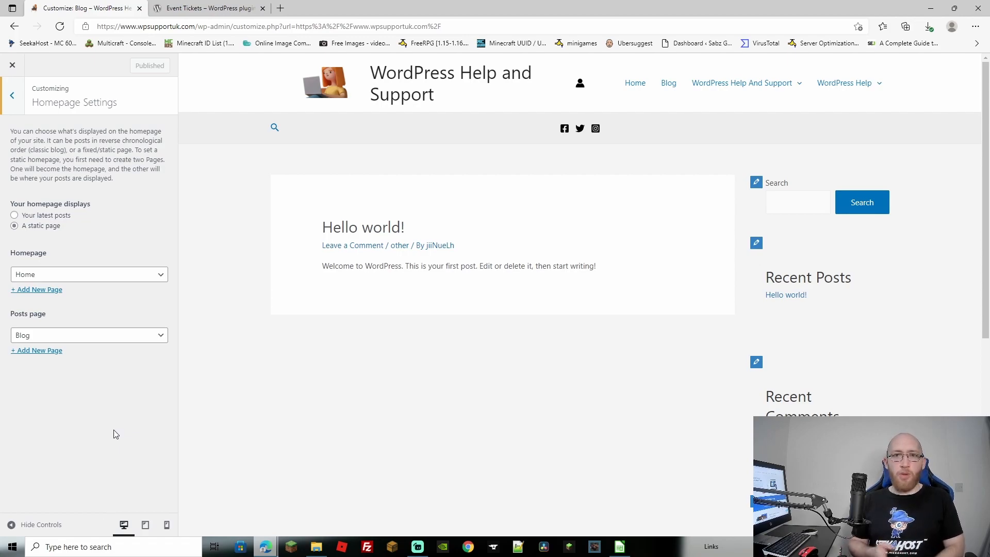
pyautogui.click(151, 276)
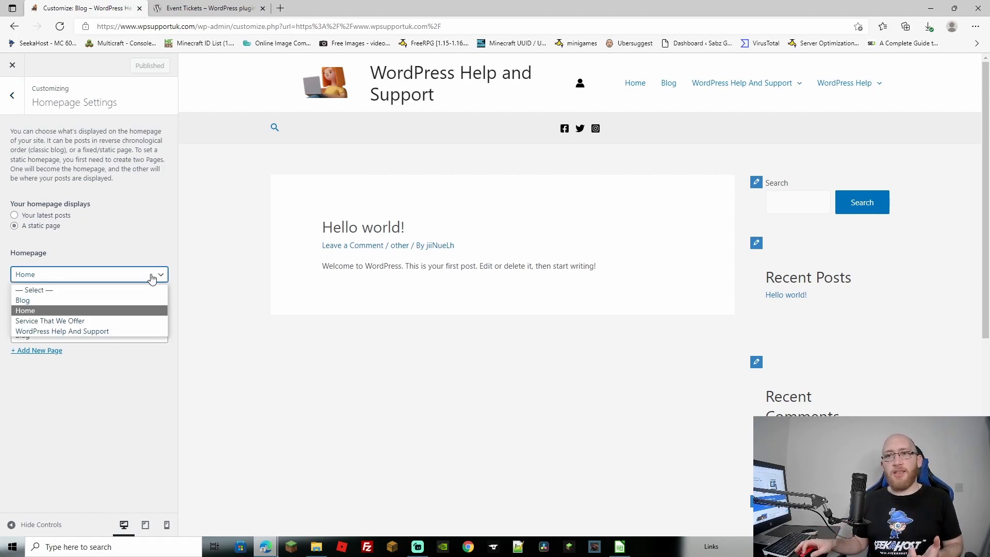
pyautogui.click(146, 243)
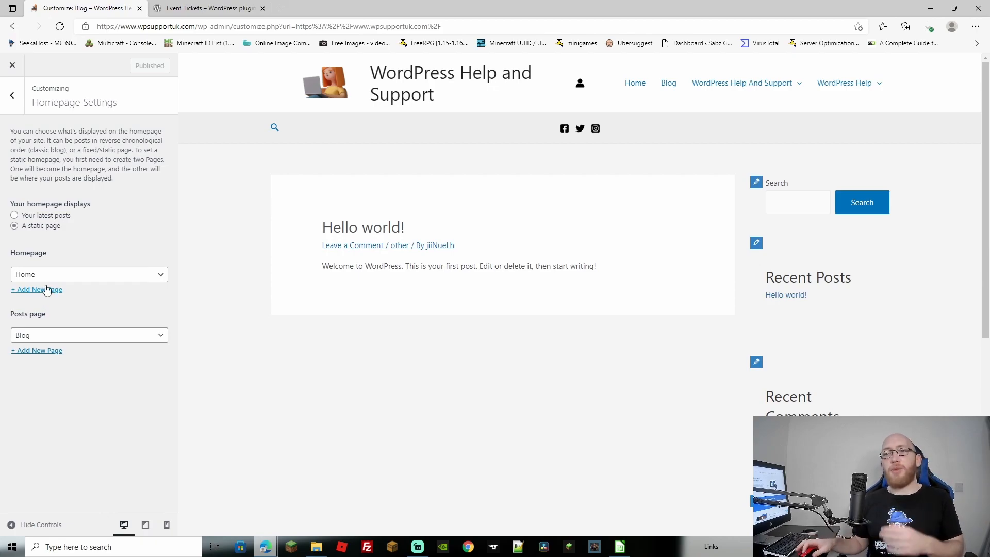
pyautogui.press('Escape')
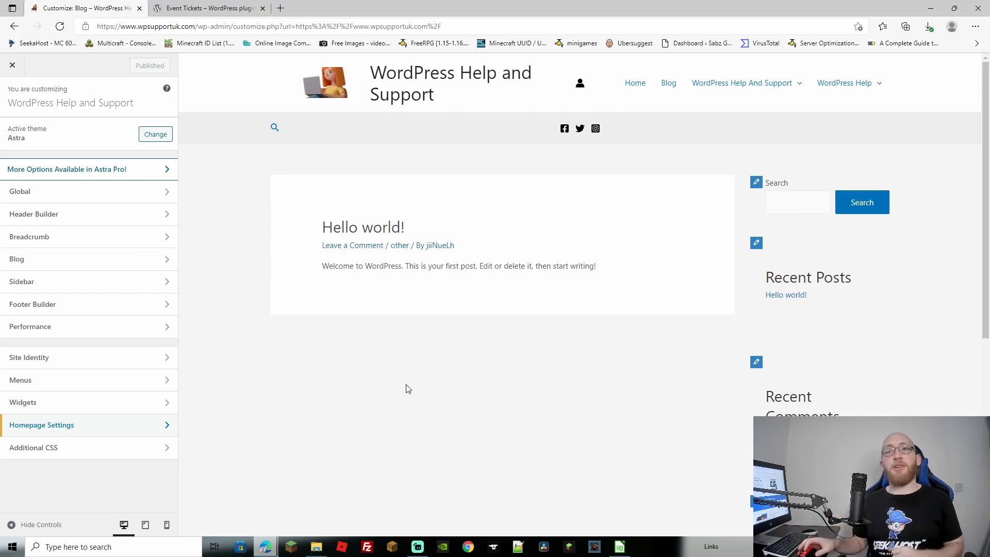
# Step: Exit the customizer to the live site, go to the WordPress admin area, and reopen the theme customizer from there
pyautogui.click(12, 65)
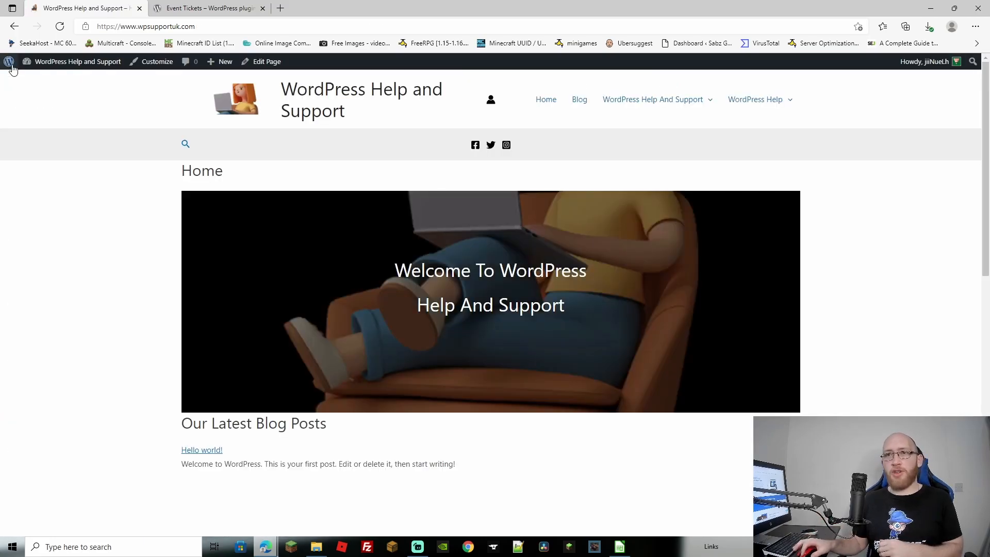
pyautogui.click(11, 66)
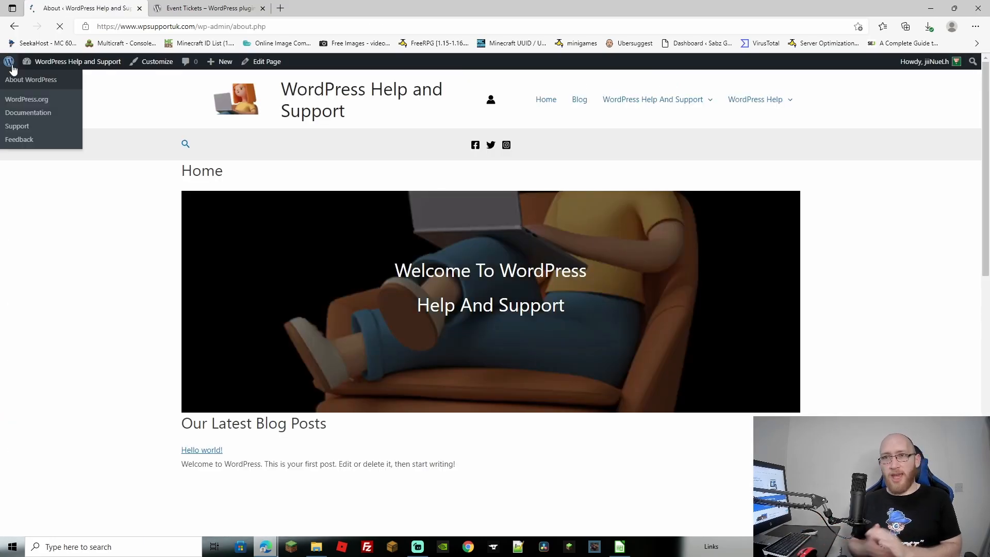
pyautogui.moveTo(58, 192)
pyautogui.click(111, 200)
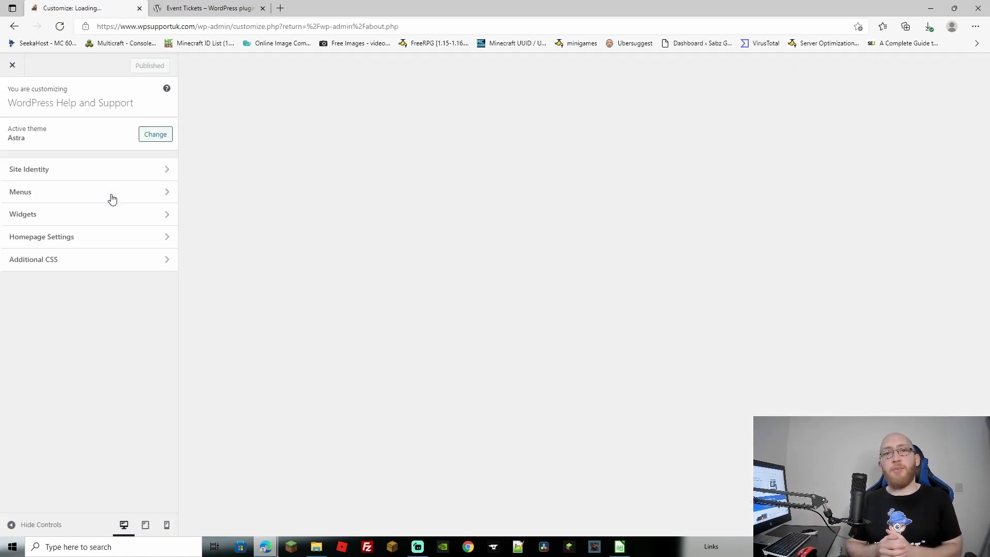